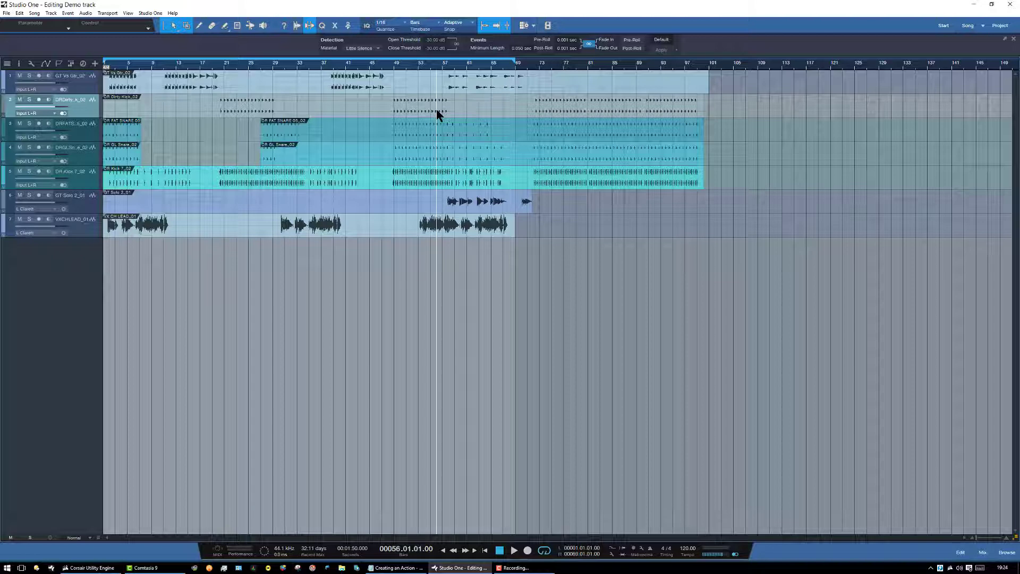
# - Assign the shortcut Ctrl+F1 to the Console command Remove Channel and apply the keyboard shortcut options
pyautogui.hotkey('alt', 'F2')
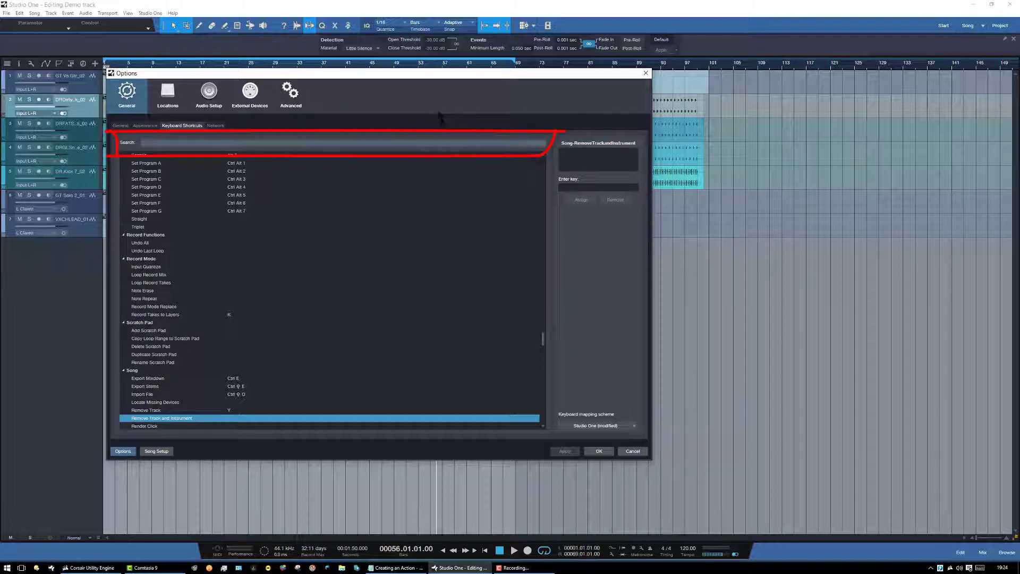
pyautogui.write('remove')
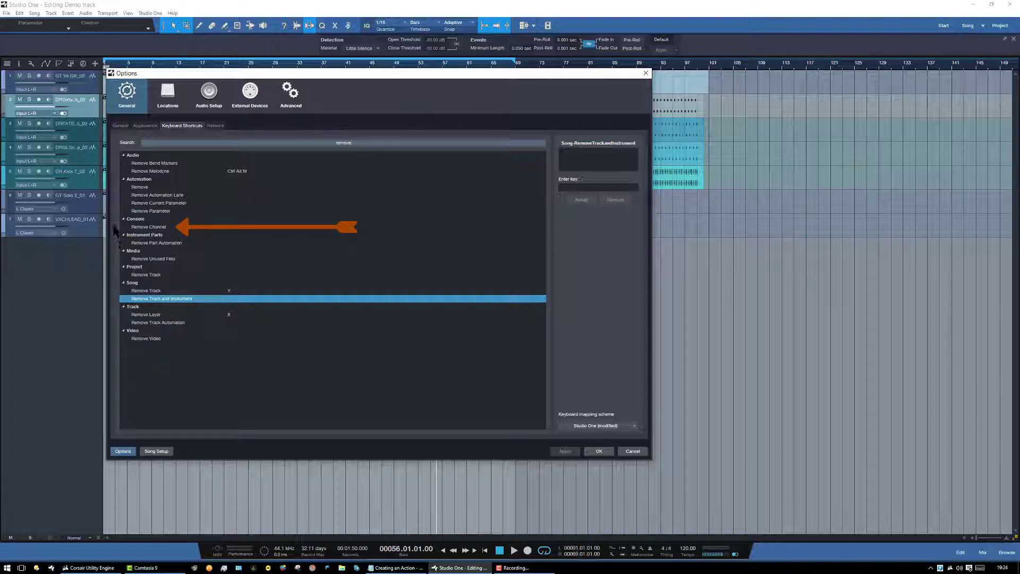
pyautogui.click(144, 227)
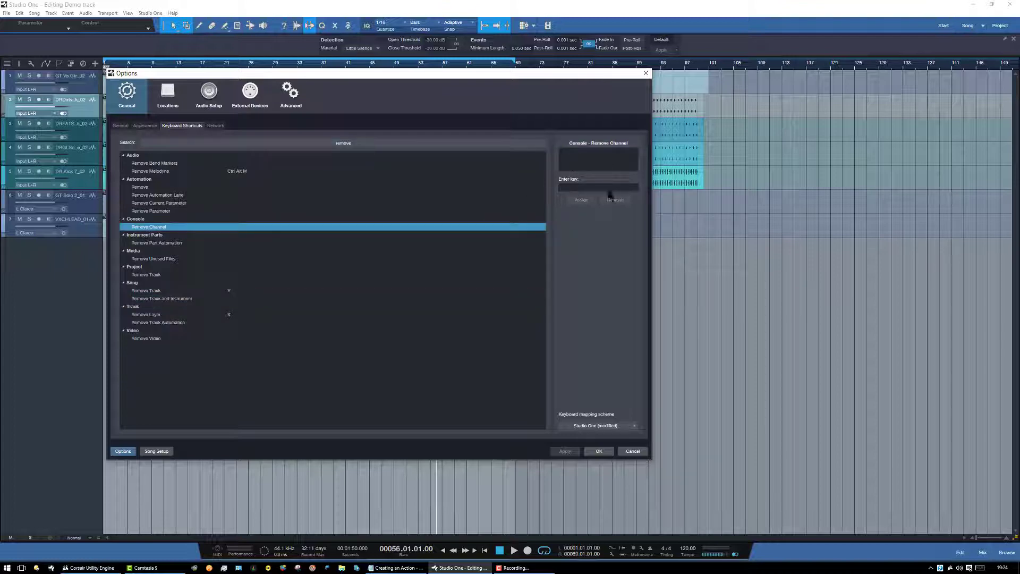
pyautogui.click(589, 189)
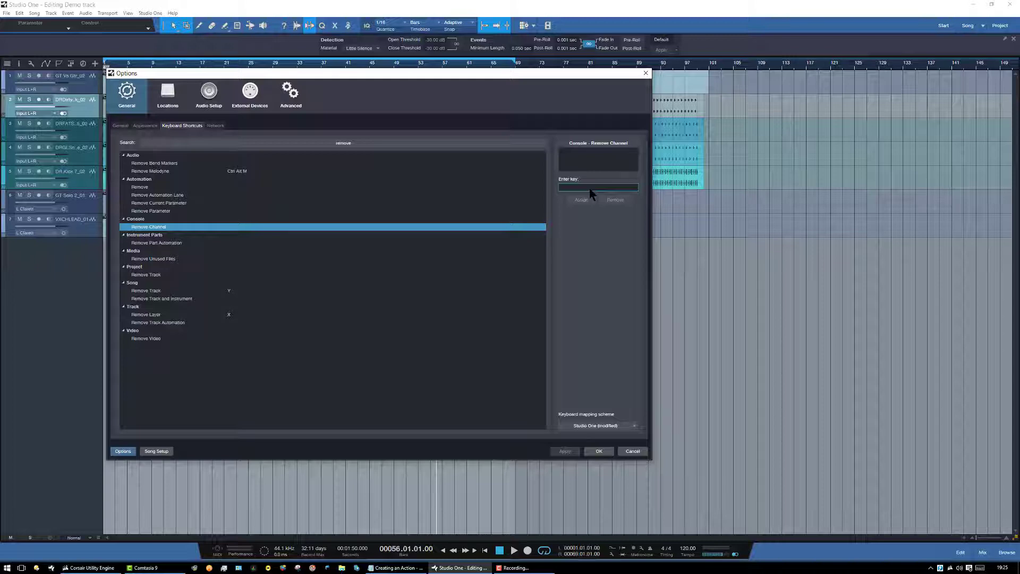
pyautogui.hotkey('ctrl', 'F1')
pyautogui.click(581, 200)
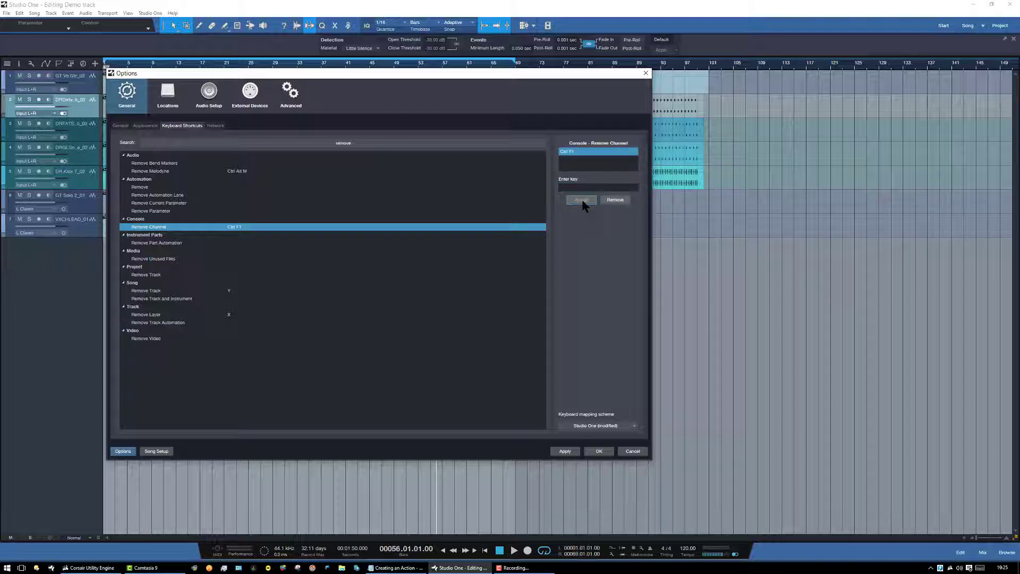
pyautogui.click(565, 452)
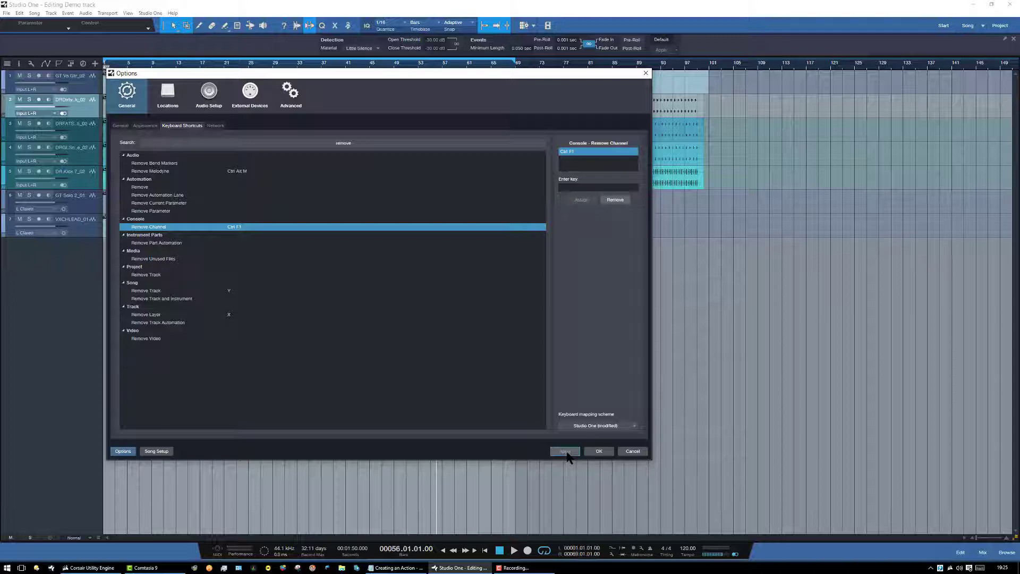
pyautogui.click(599, 451)
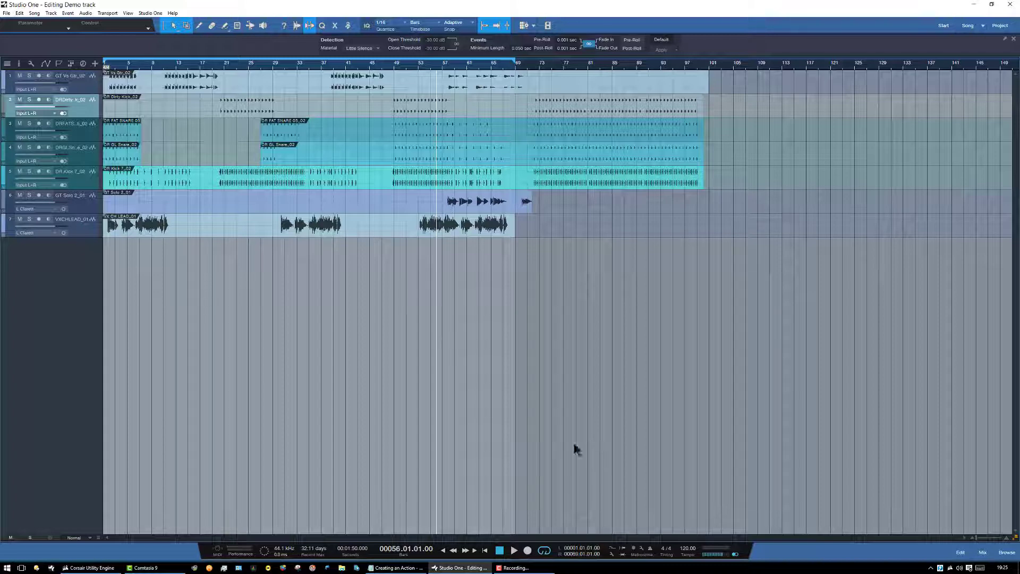
# - Switch to Corsair Utility Engine and create a new Remap Key action in the Recording - Studio One profile
pyautogui.click(90, 568)
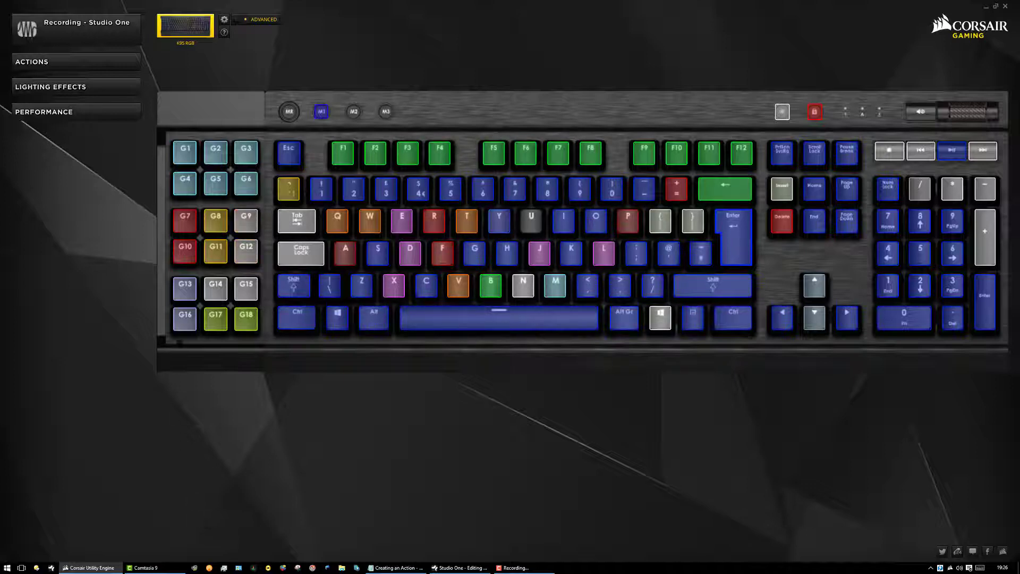
pyautogui.click(46, 67)
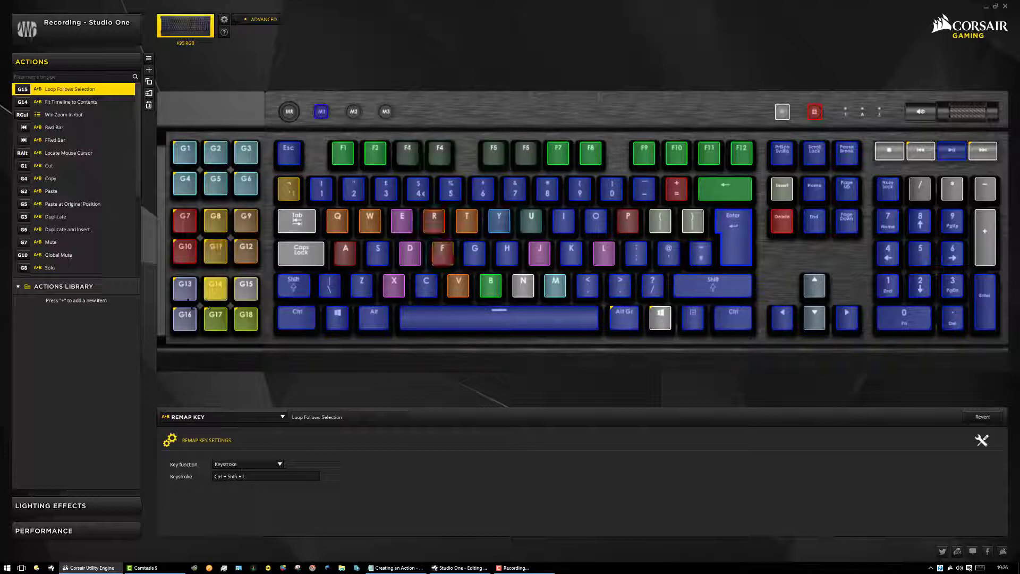
pyautogui.scroll(-5, 57, 203)
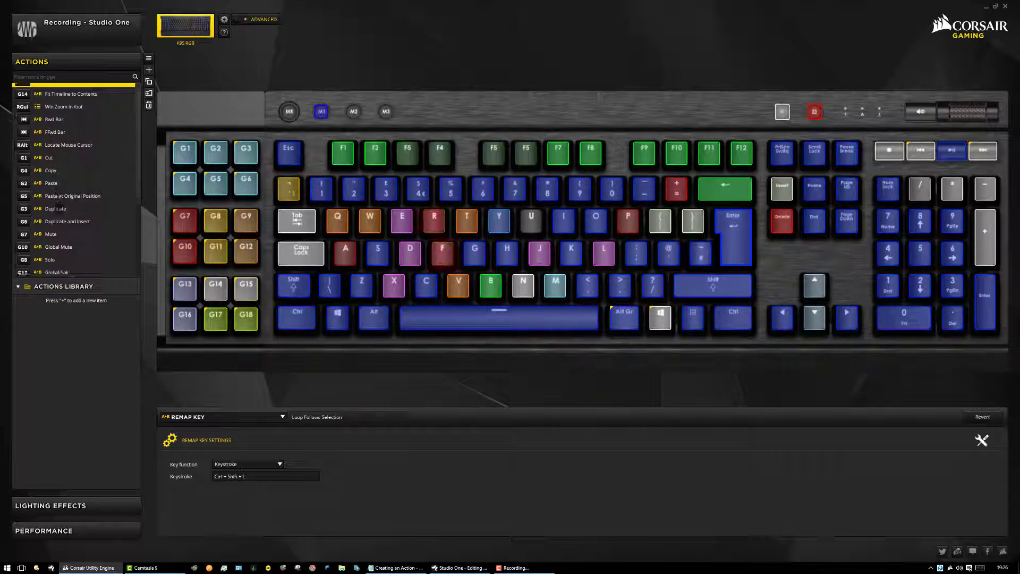
pyautogui.scroll(-4, 57, 204)
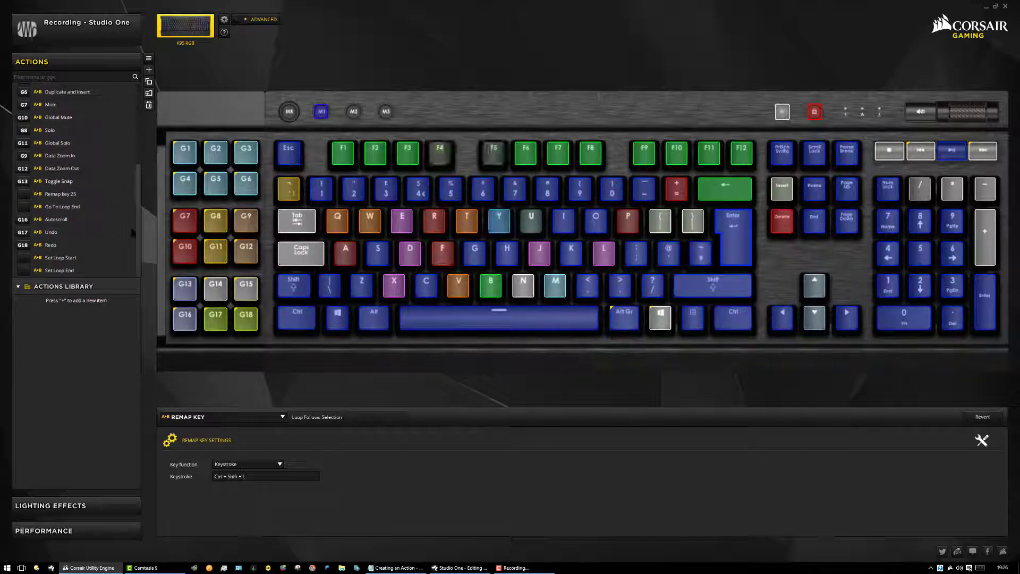
pyautogui.scroll(5, 88, 215)
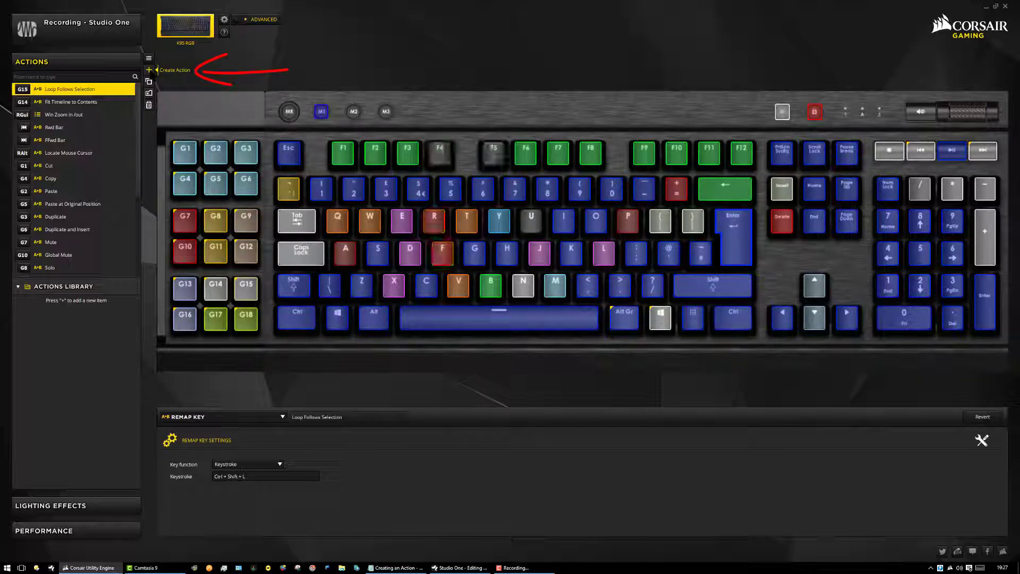
pyautogui.click(149, 70)
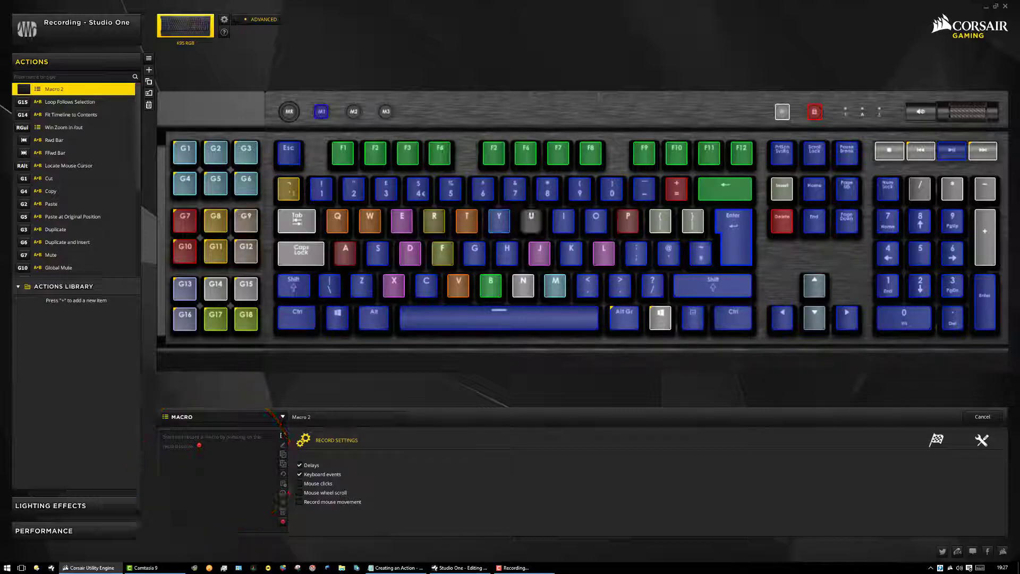
pyautogui.click(282, 418)
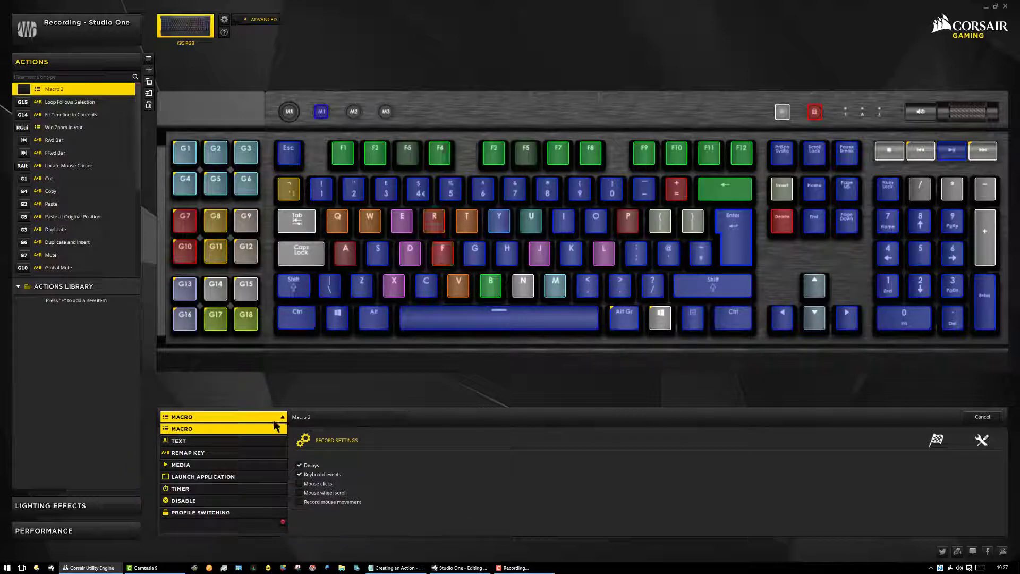
pyautogui.click(226, 457)
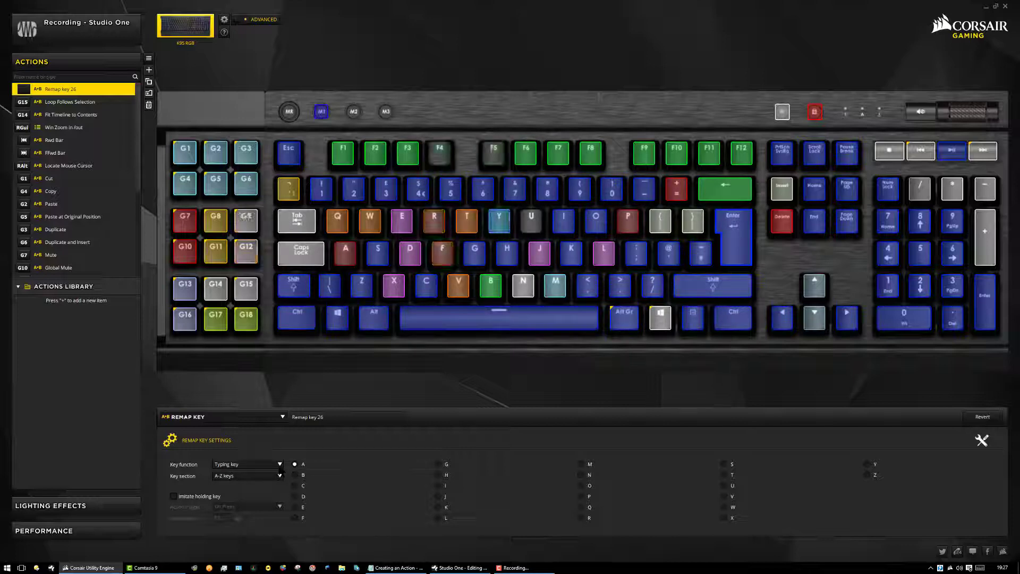
# - Set the new action's key function to Keystroke with Ctrl + F1 as the keystroke
pyautogui.click(255, 465)
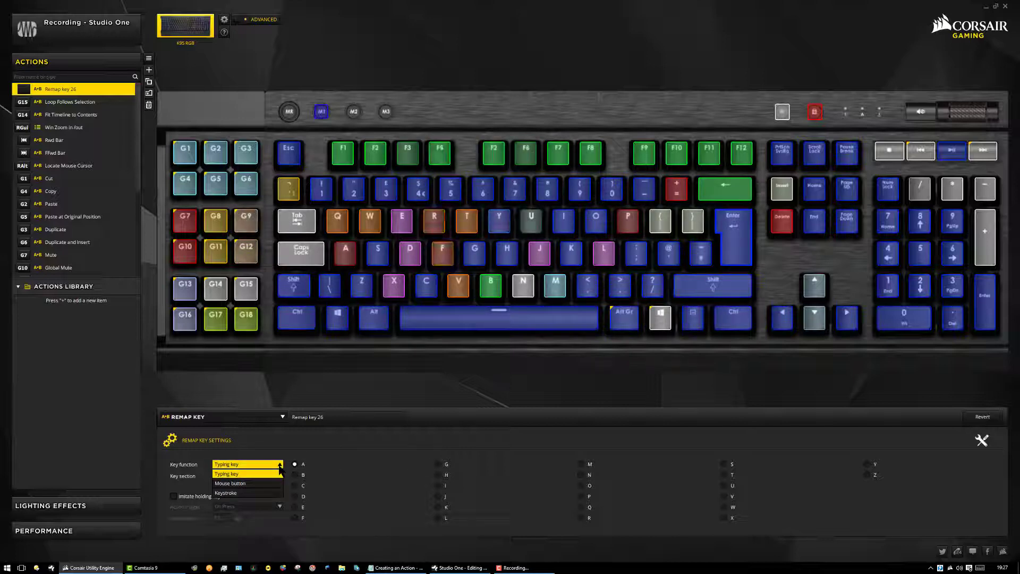
pyautogui.click(245, 492)
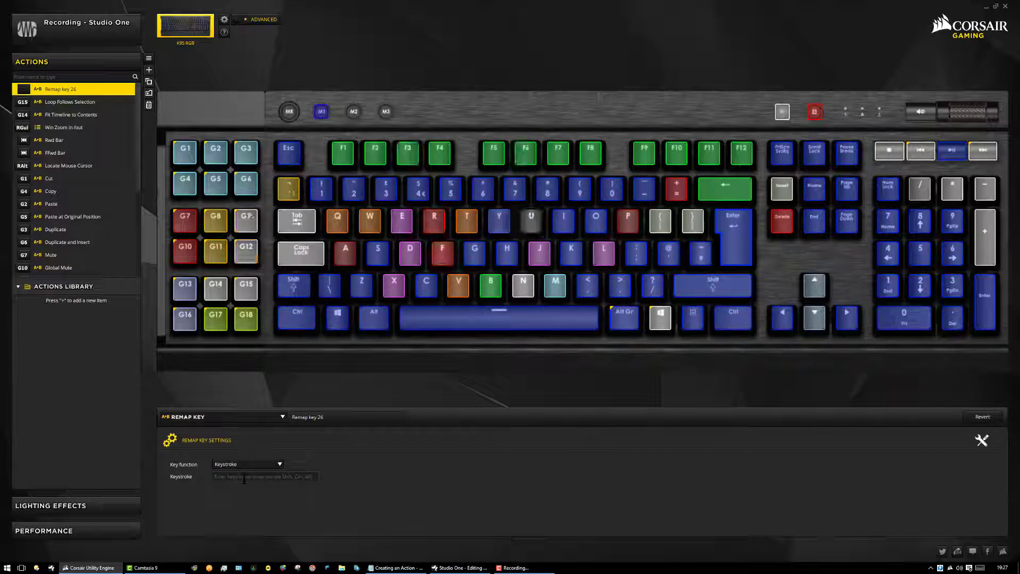
pyautogui.press('ctrl')
pyautogui.hotkey('ctrl', 'F1')
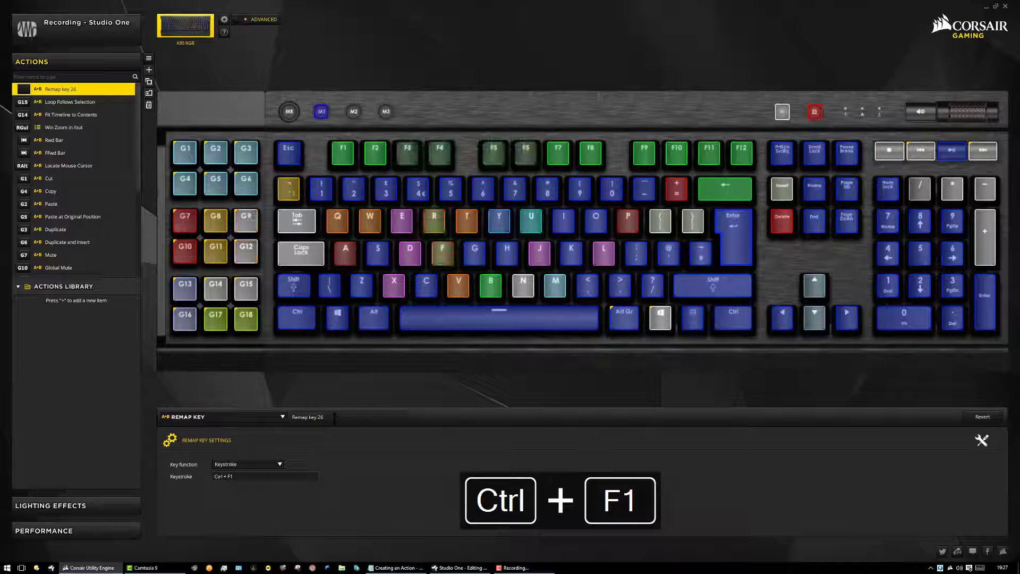
# - Rename the new remap action to Remove Channel, copy it to the Actions Library and select the library copy
pyautogui.click(308, 416)
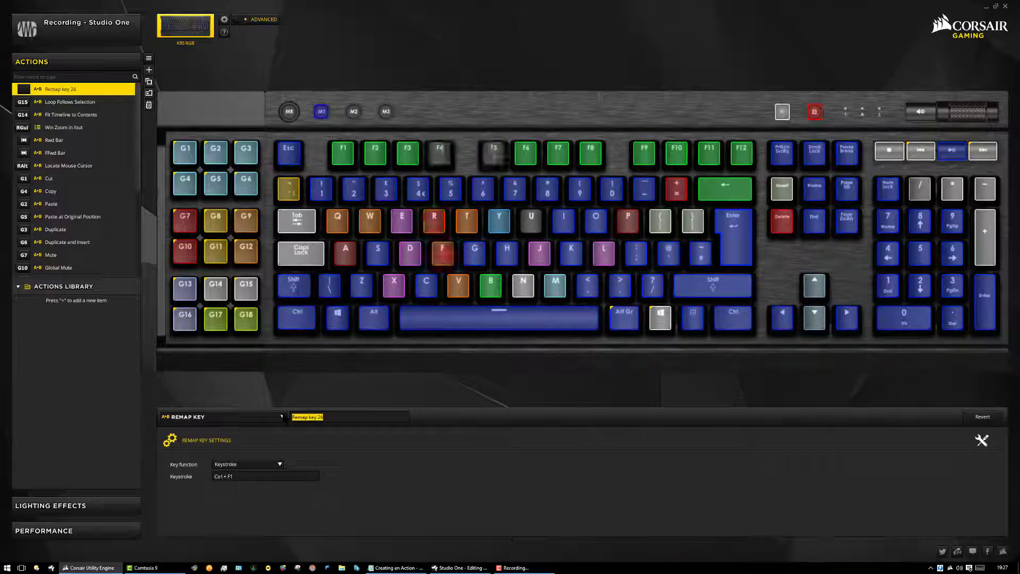
pyautogui.write('Remove')
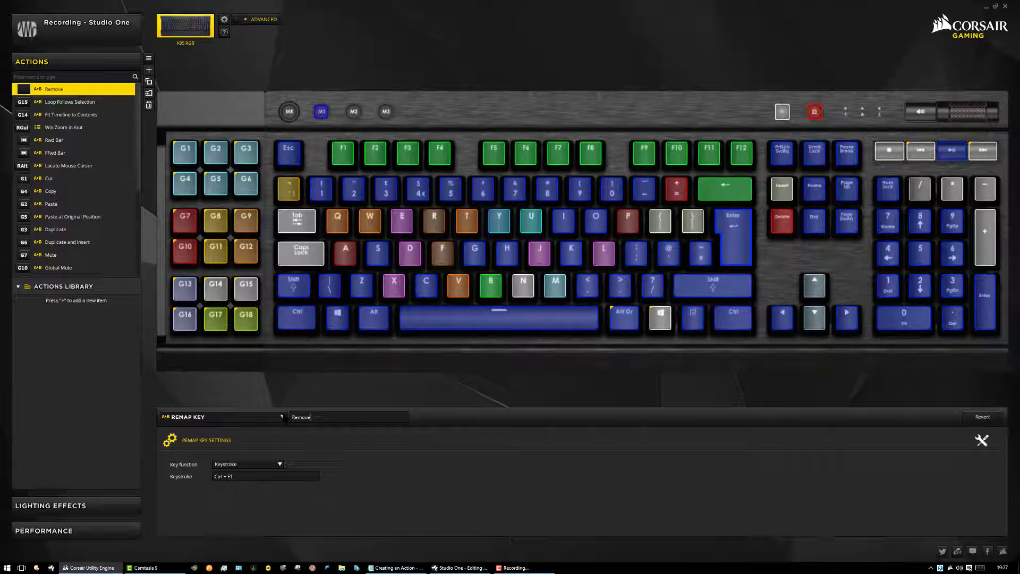
pyautogui.write(' Channe')
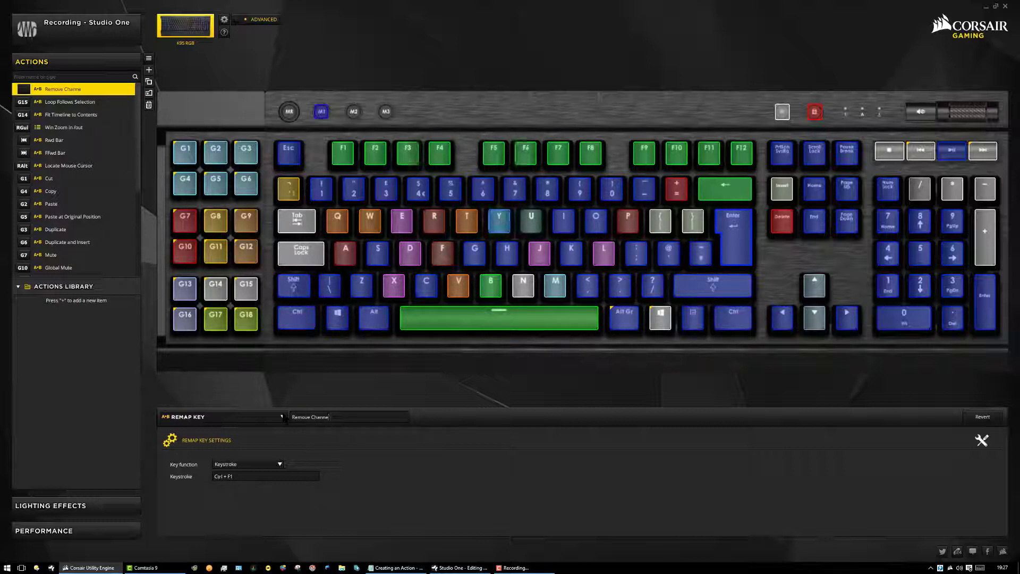
pyautogui.write('l')
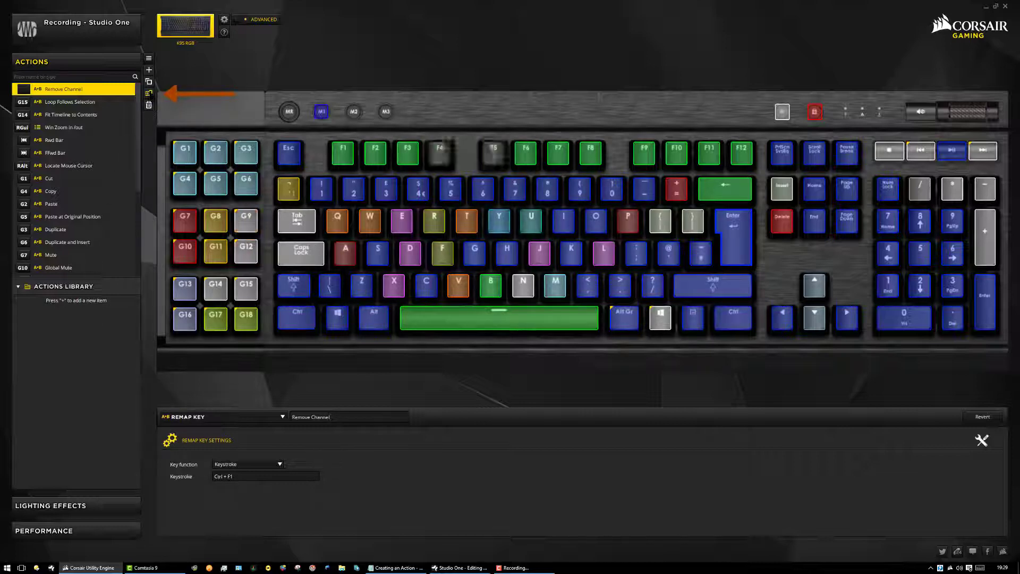
pyautogui.click(149, 93)
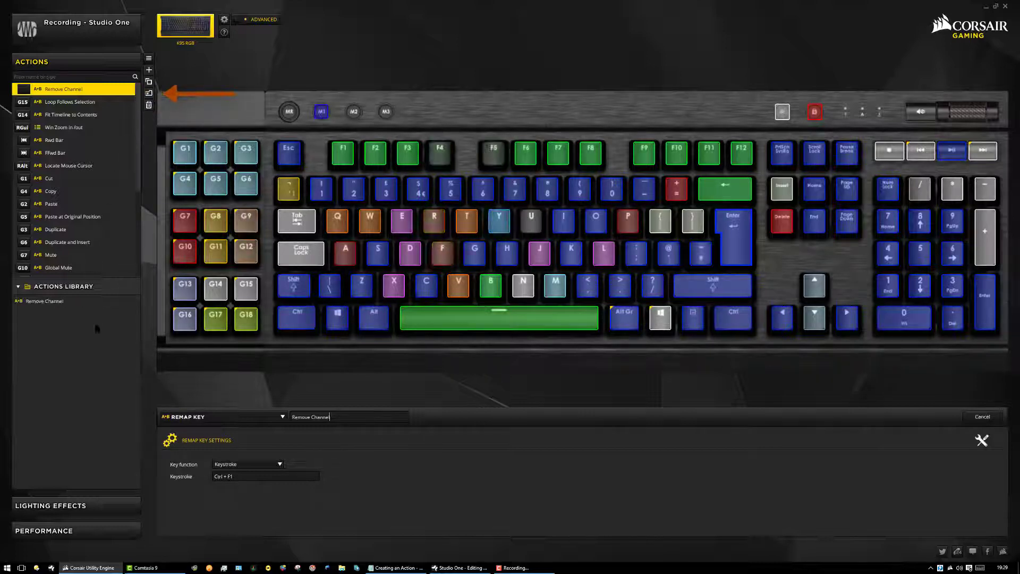
pyautogui.click(40, 302)
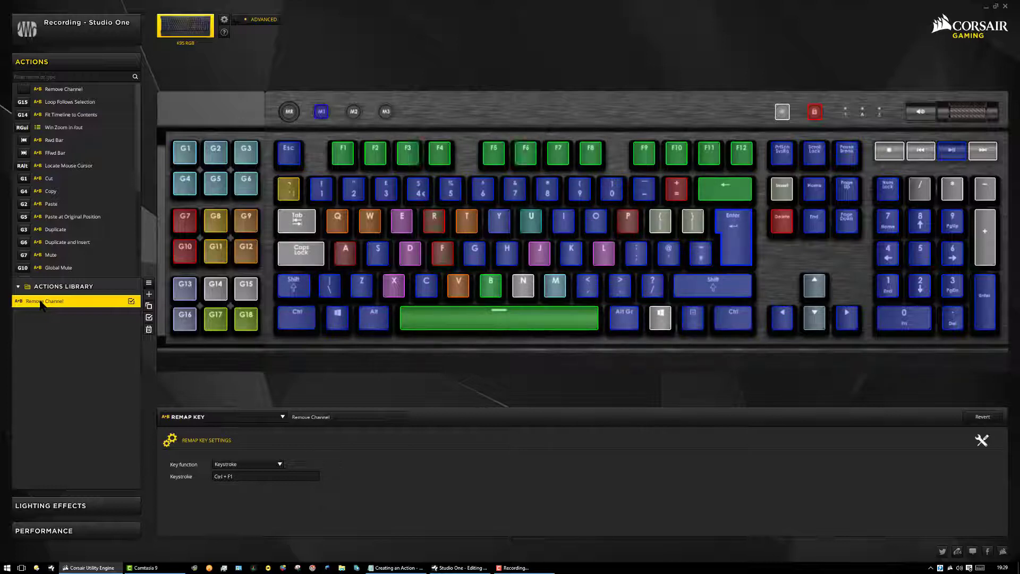
# - Switch to the Mixing & Mastering - Studio One profile and show its list of actions
pyautogui.click(46, 31)
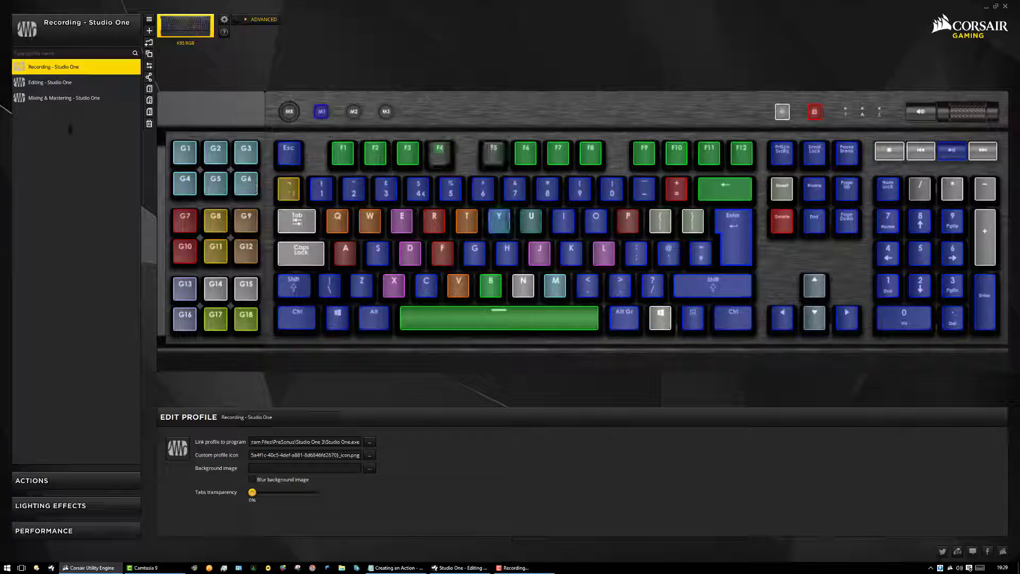
pyautogui.click(55, 101)
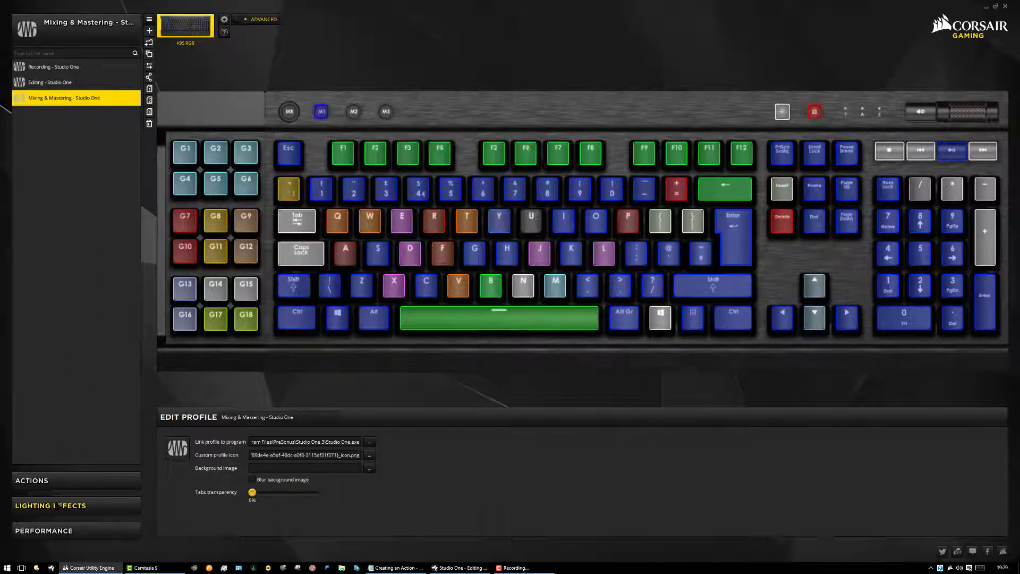
pyautogui.click(53, 487)
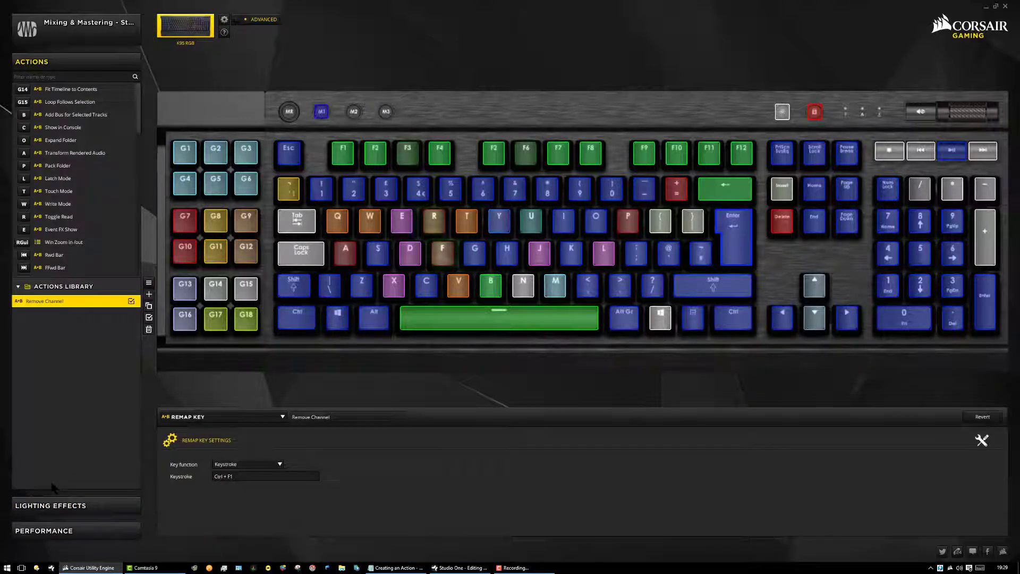
pyautogui.click(51, 506)
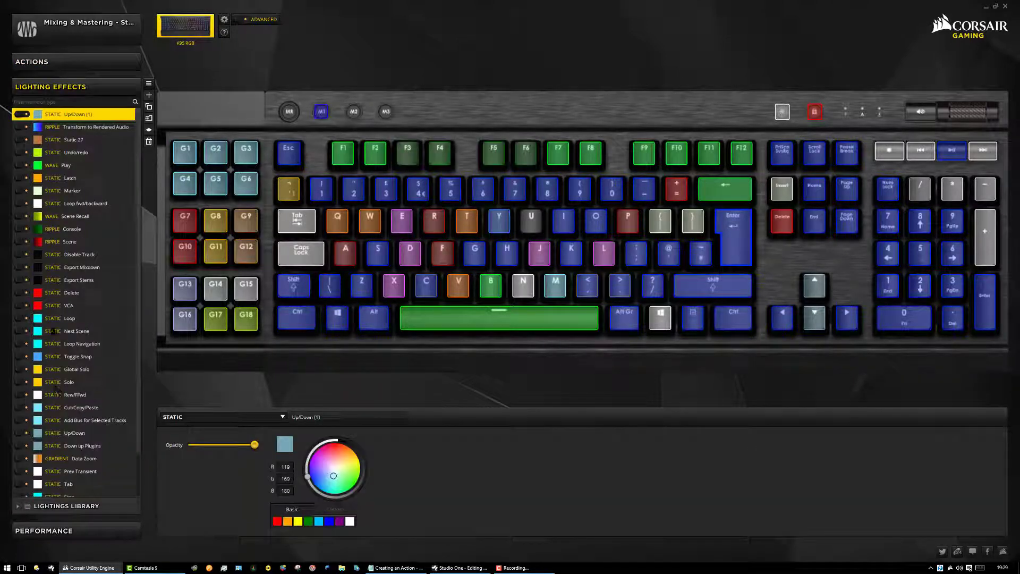
pyautogui.click(61, 68)
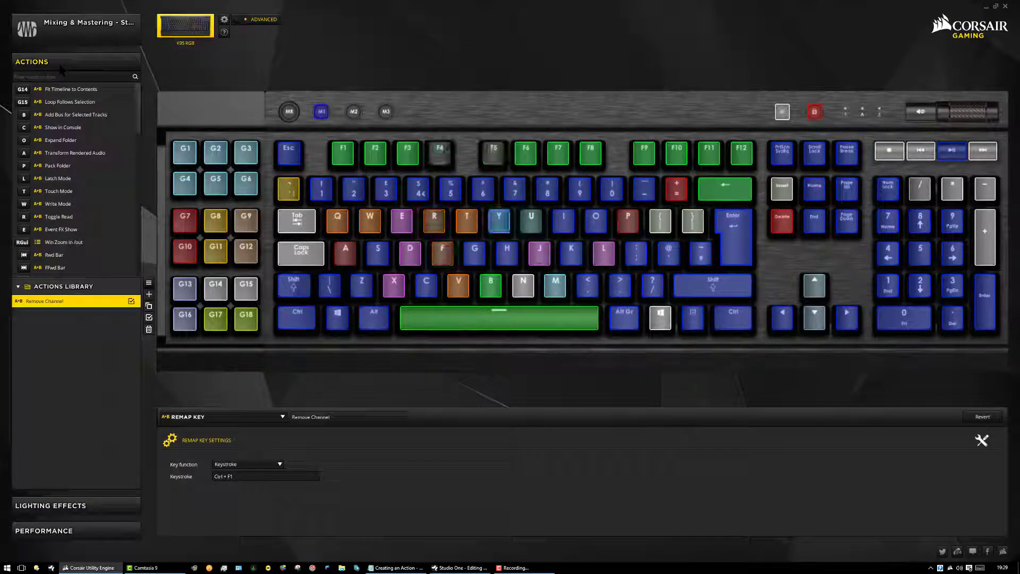
# - Switch the keyboard to mode M3 and copy Remove Channel from the Actions Library into the profile's actions
pyautogui.press('M3')
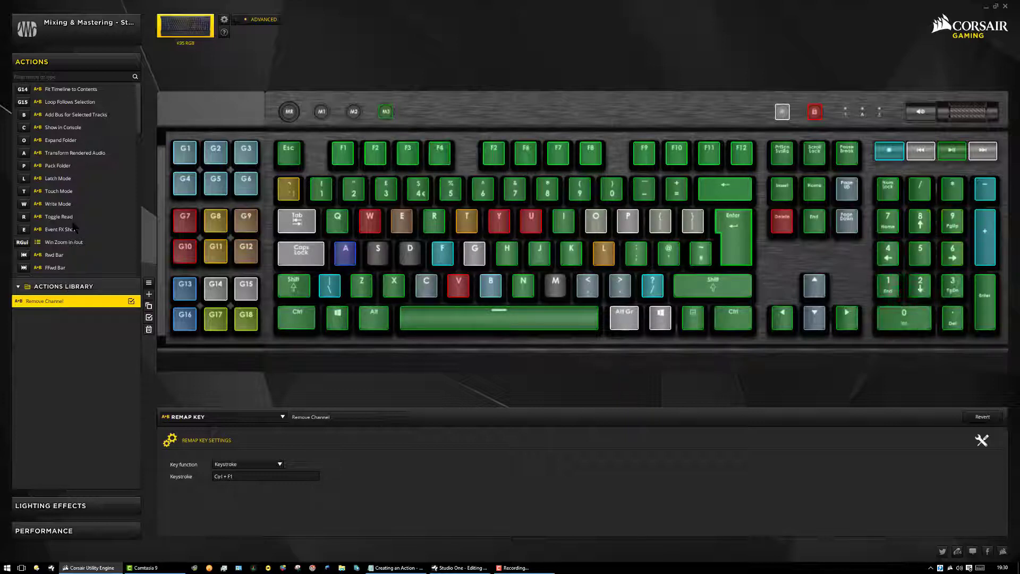
pyautogui.scroll(-3, 74, 228)
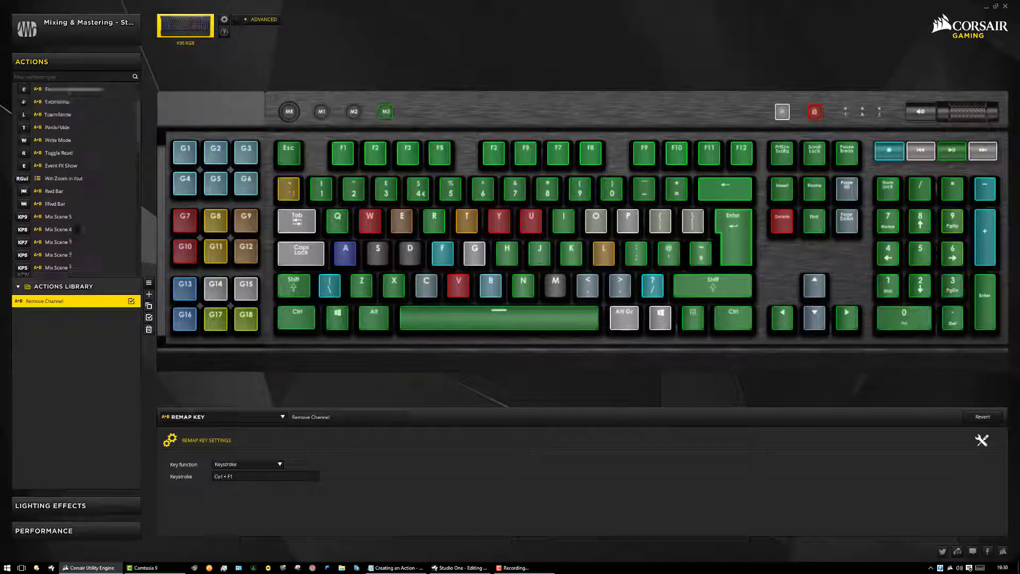
pyautogui.scroll(-10, 77, 229)
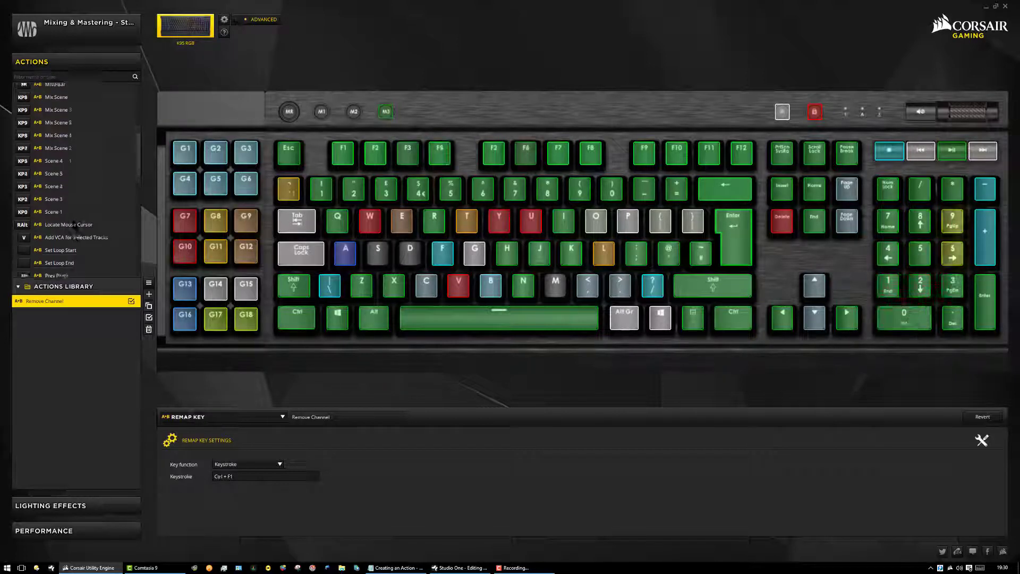
pyautogui.scroll(-5, 74, 224)
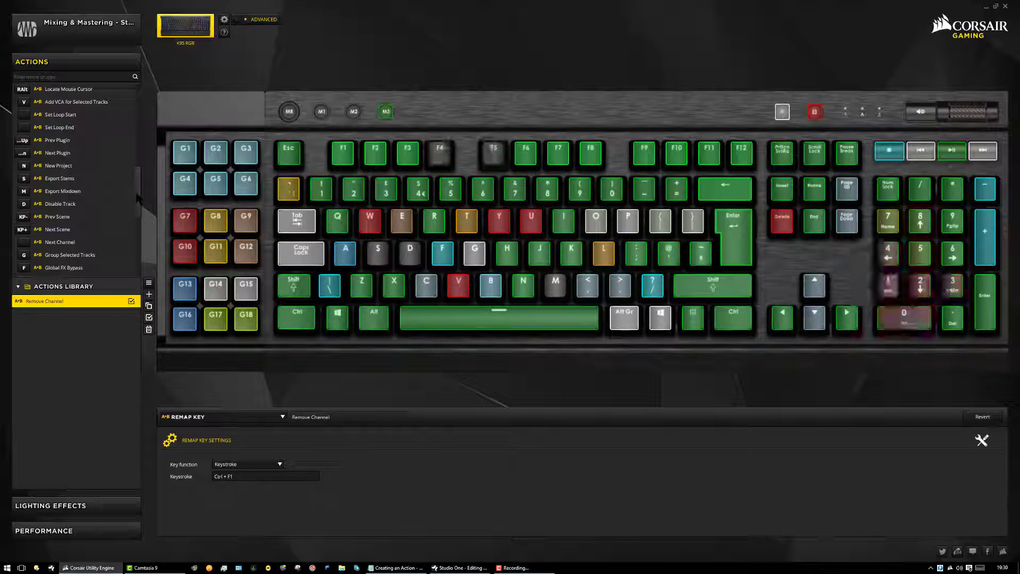
pyautogui.scroll(-5, 137, 198)
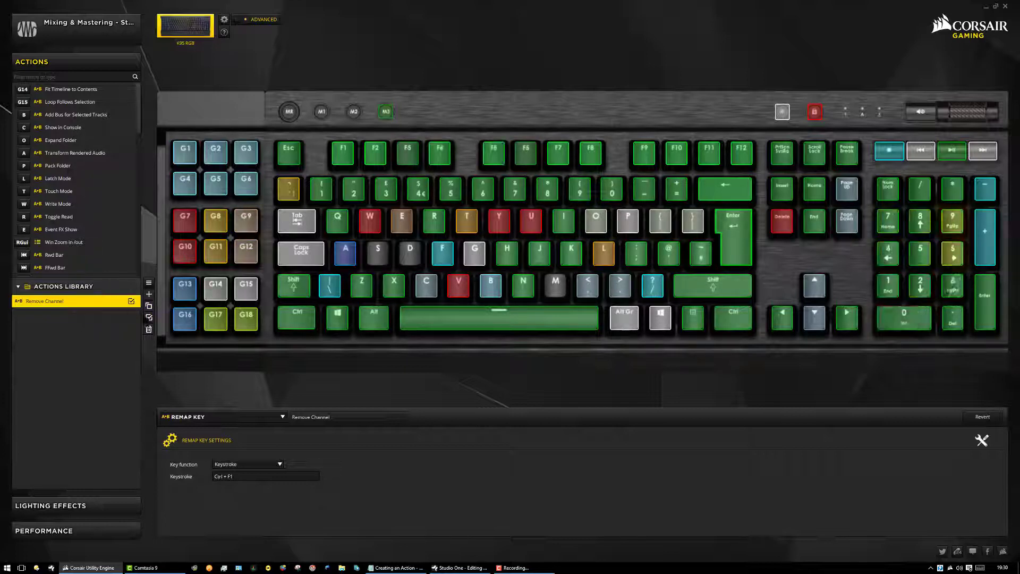
pyautogui.click(149, 317)
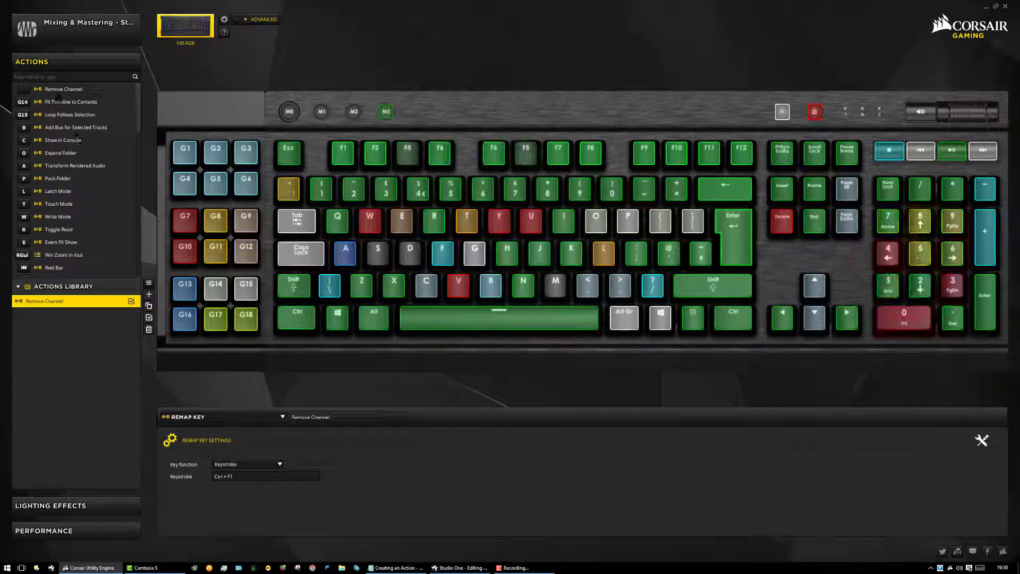
# - Assign the profile's Remove Channel action to the U key
pyautogui.click(59, 91)
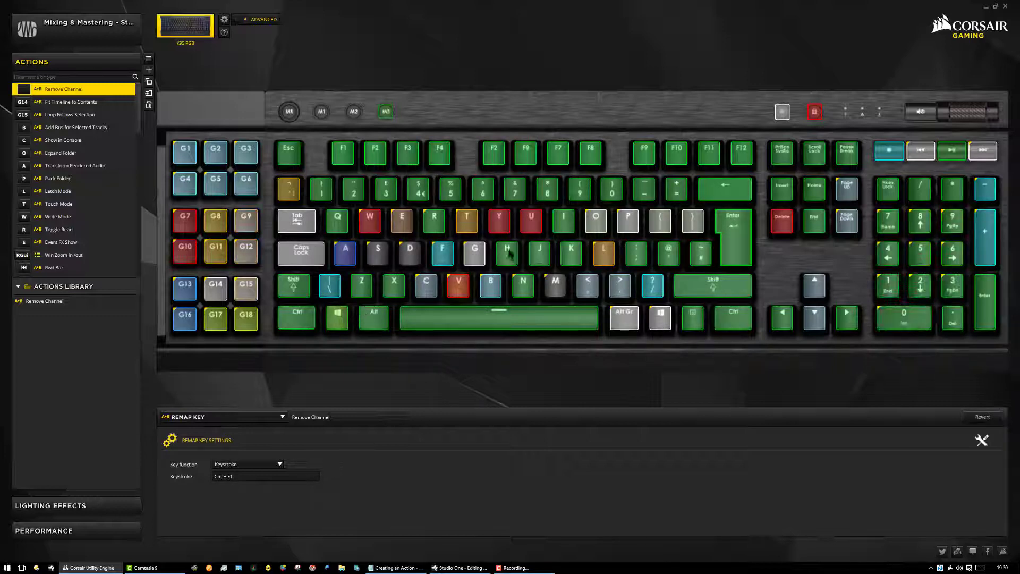
pyautogui.click(531, 221)
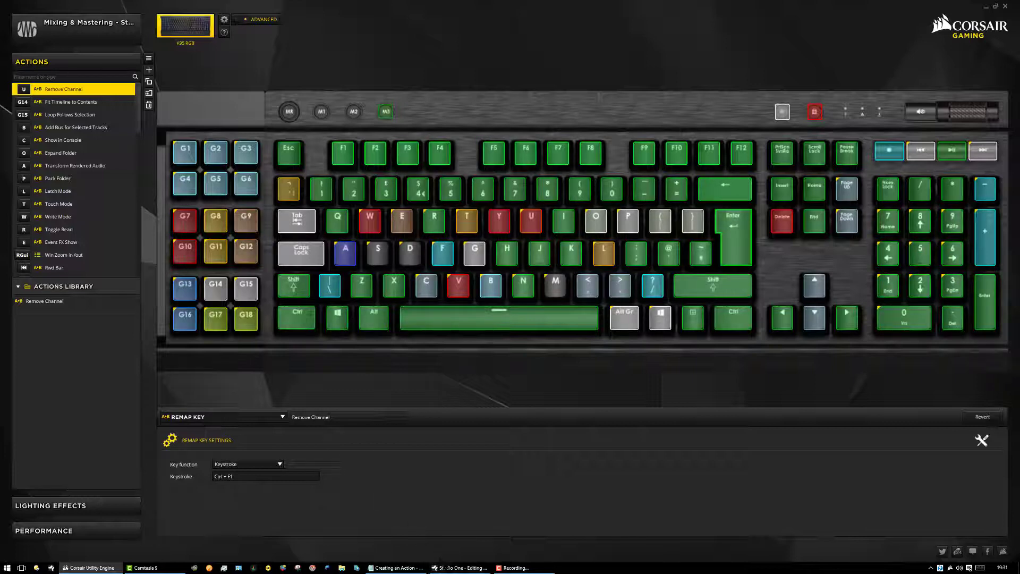
# - Switch to the Editing Demo track song in Studio One and show the mixing console
pyautogui.moveTo(460, 567)
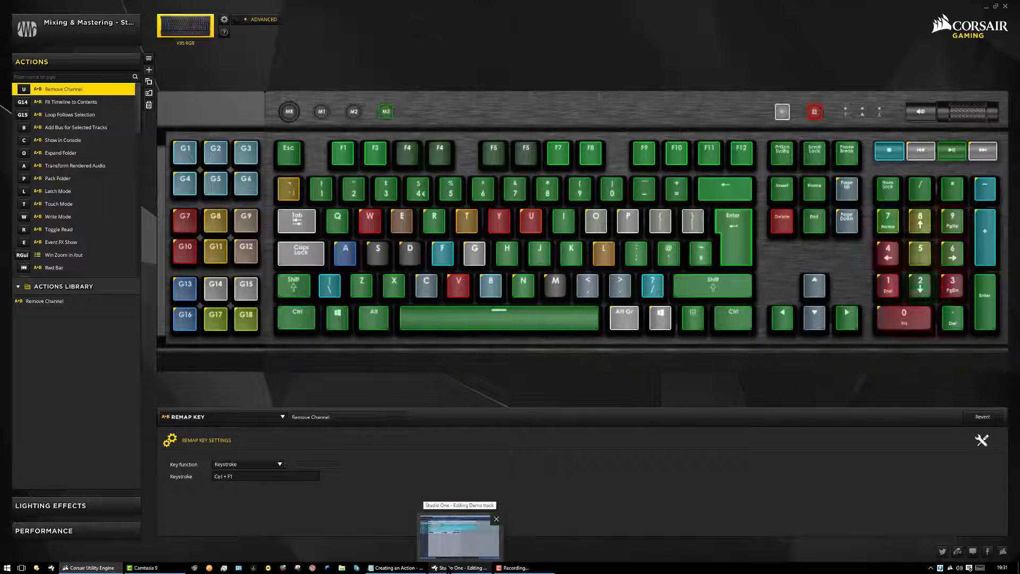
pyautogui.click(460, 536)
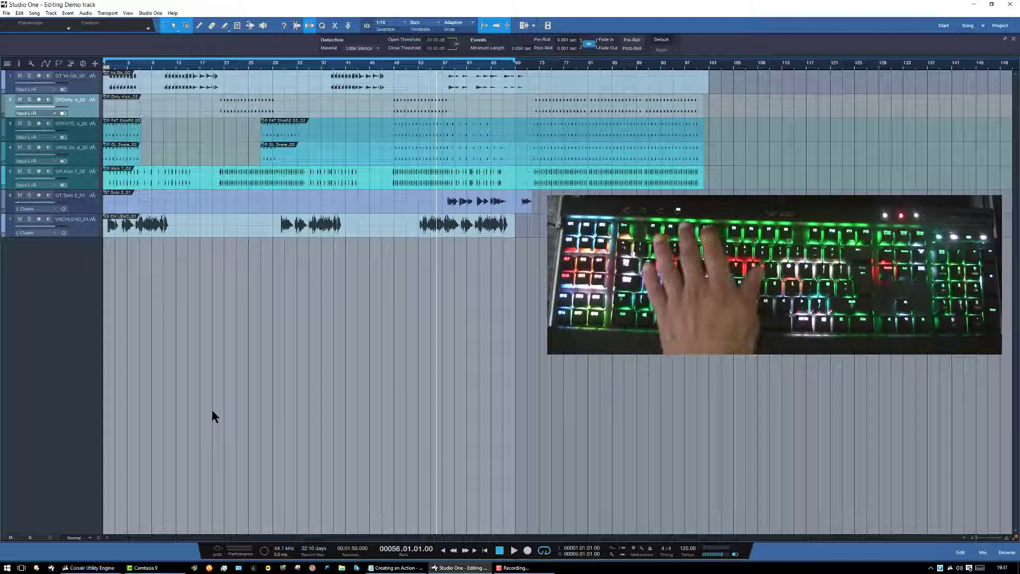
pyautogui.press('F3')
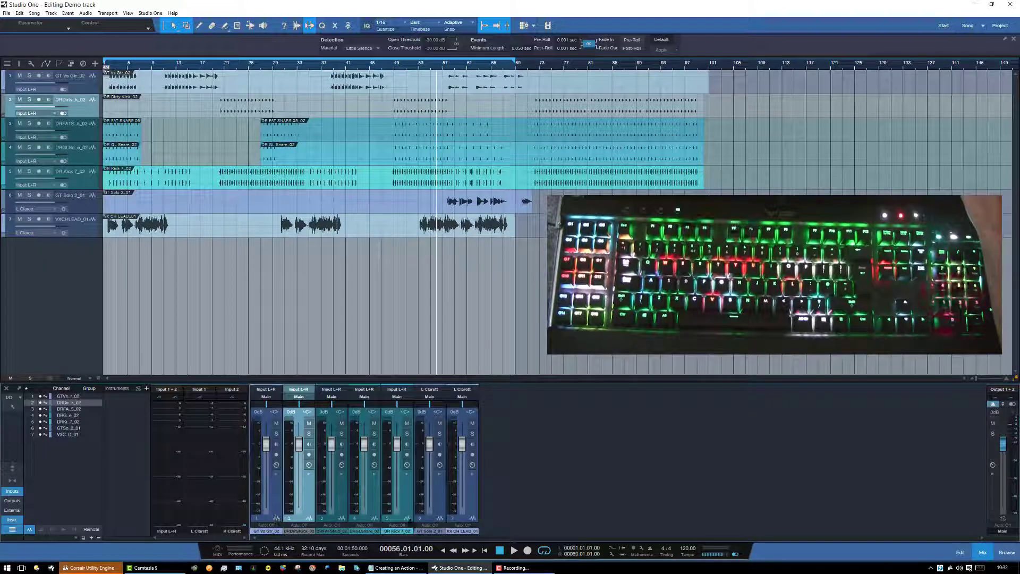
# - Select the GT Solo and VX CH LEAD channels together and add a VCA channel for them
pyautogui.click(439, 510)
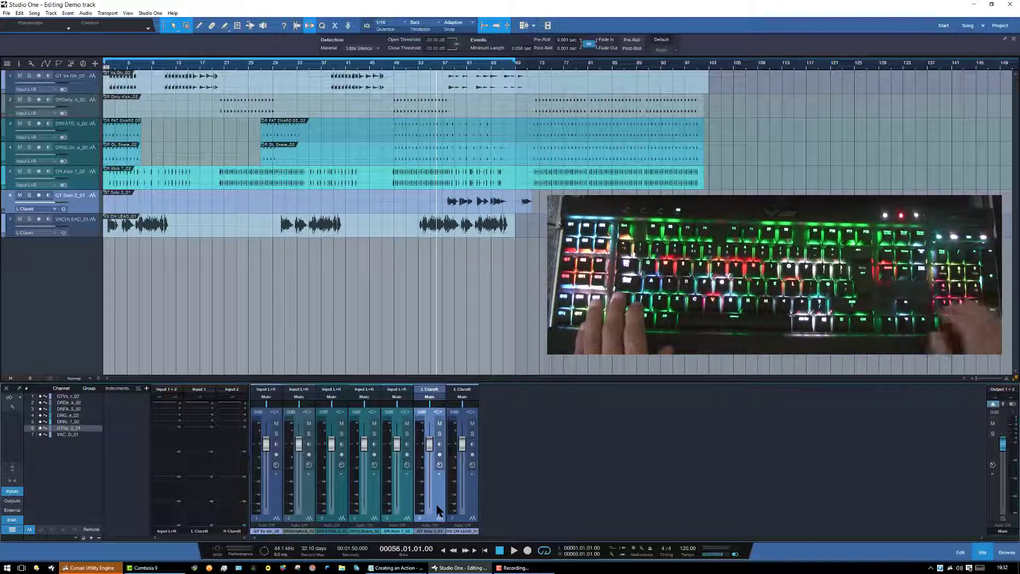
pyautogui.press('Down')
pyautogui.press('Down')
pyautogui.press('Down')
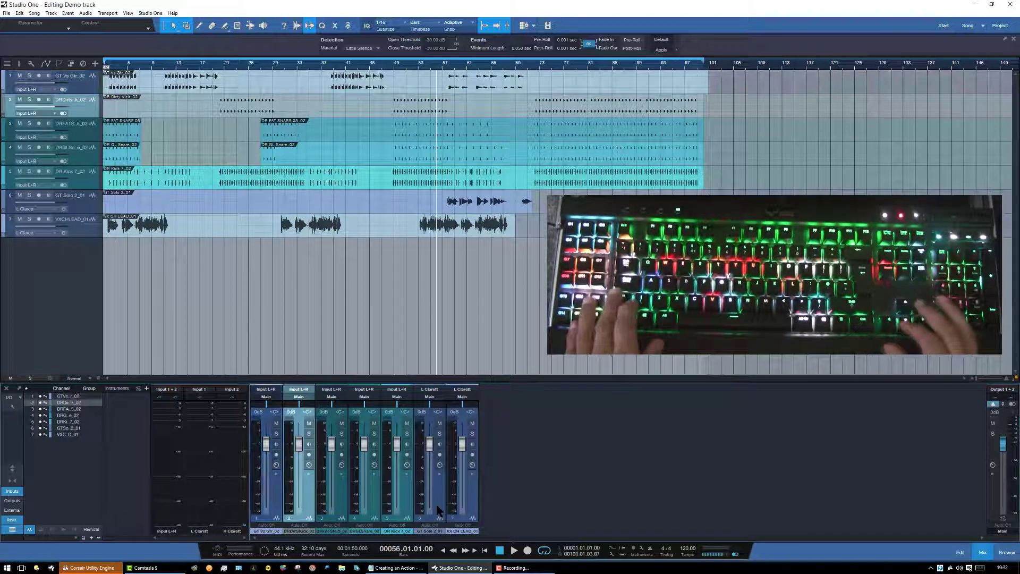
pyautogui.press('Down')
pyautogui.press('Down')
pyautogui.press('Down')
pyautogui.hotkey('shift', 'Down')
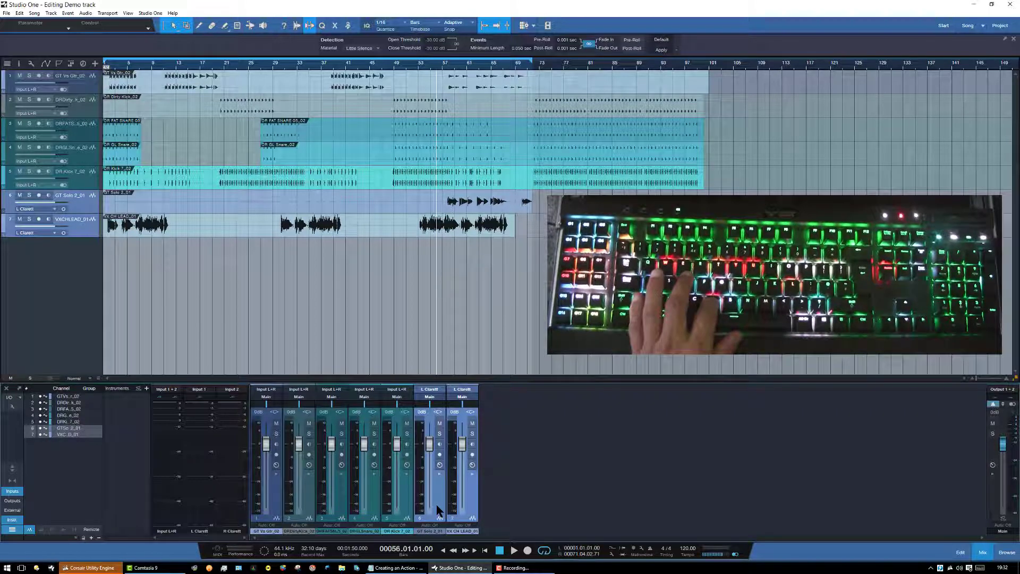
pyautogui.hotkey('alt', 'u')
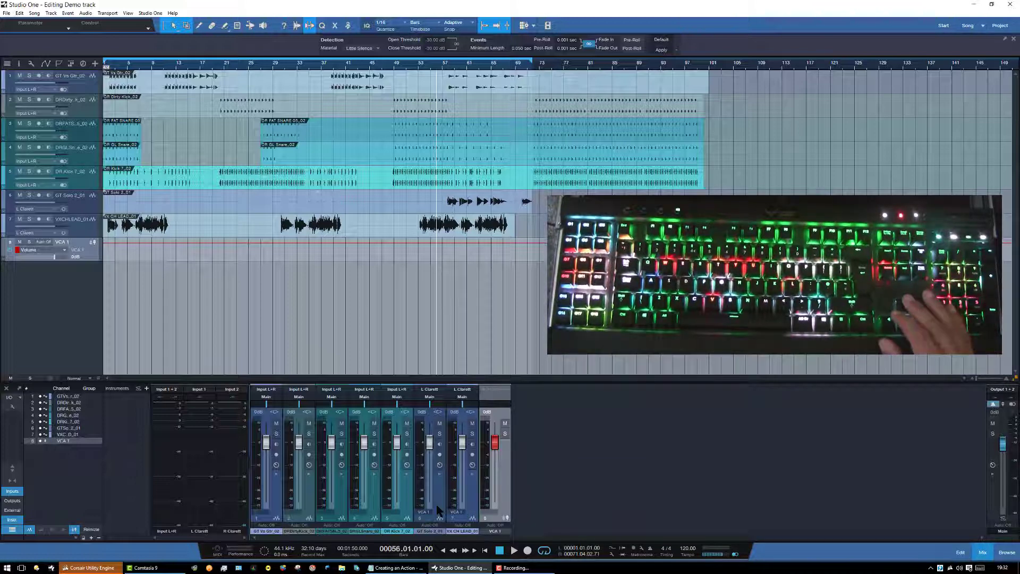
# - Select the VCA 1 channel in the console and delete it with the Remove Channel command
pyautogui.click(438, 511)
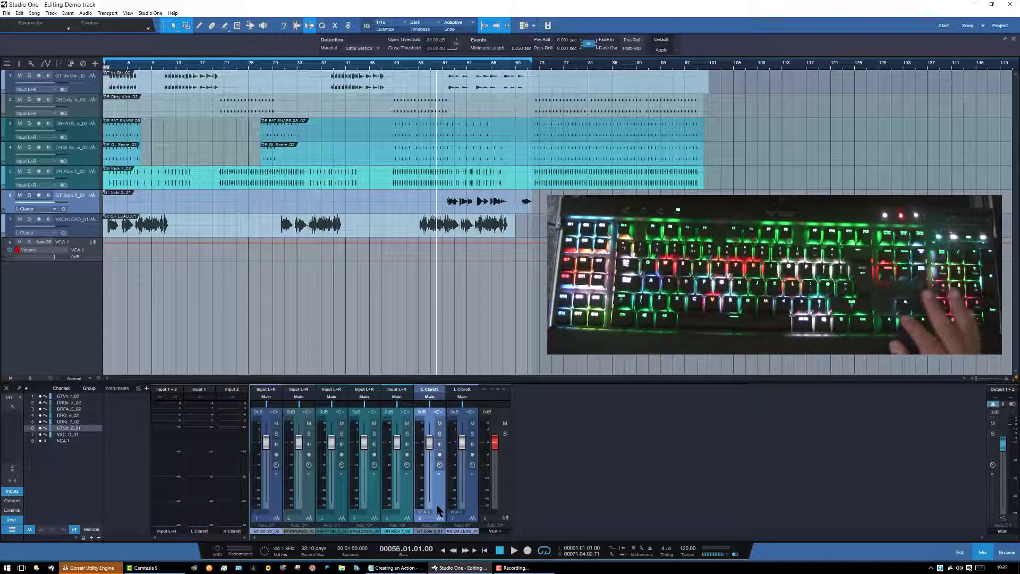
pyautogui.press('Down')
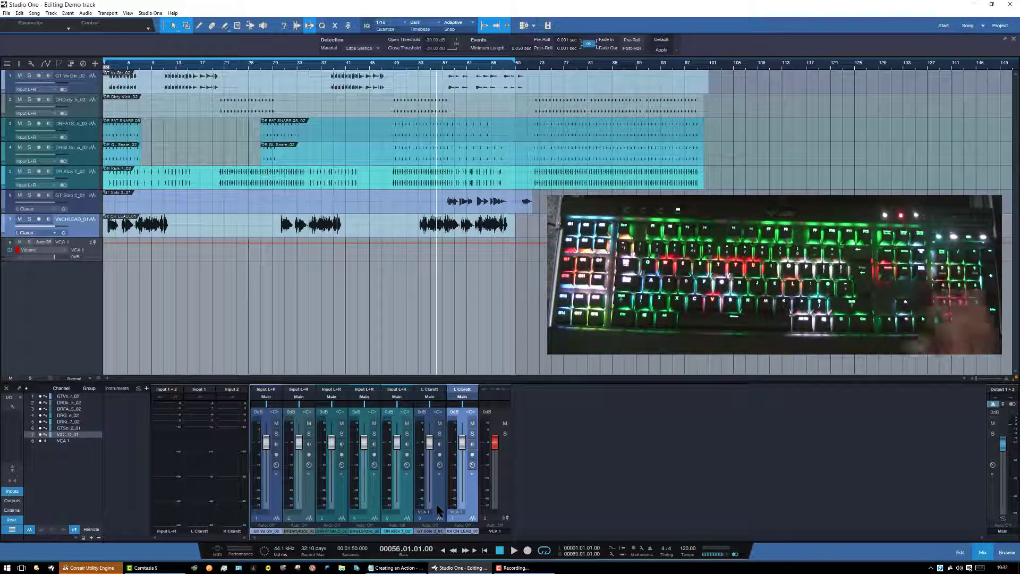
pyautogui.press('Down')
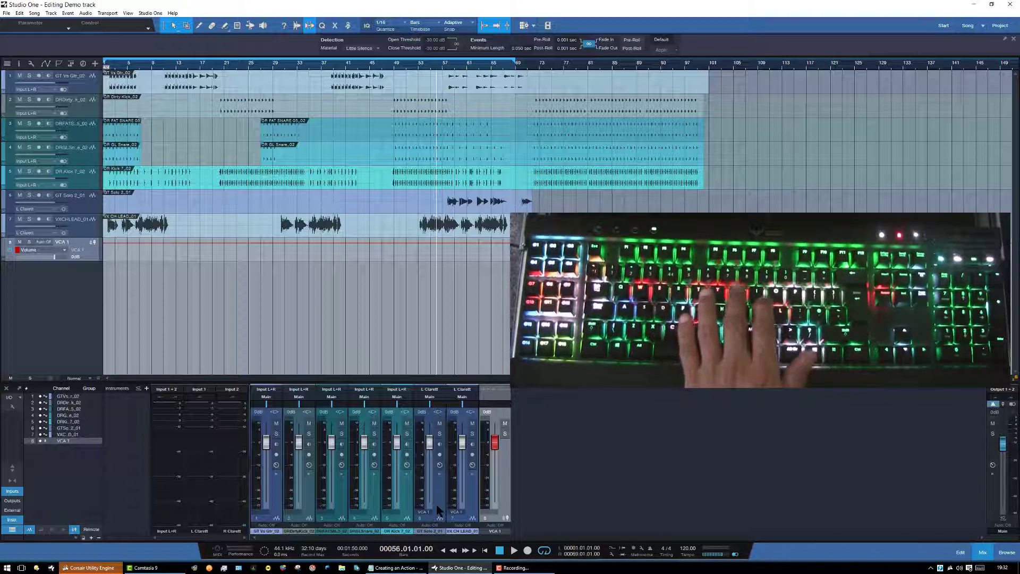
pyautogui.hotkey('ctrl', 'F1')
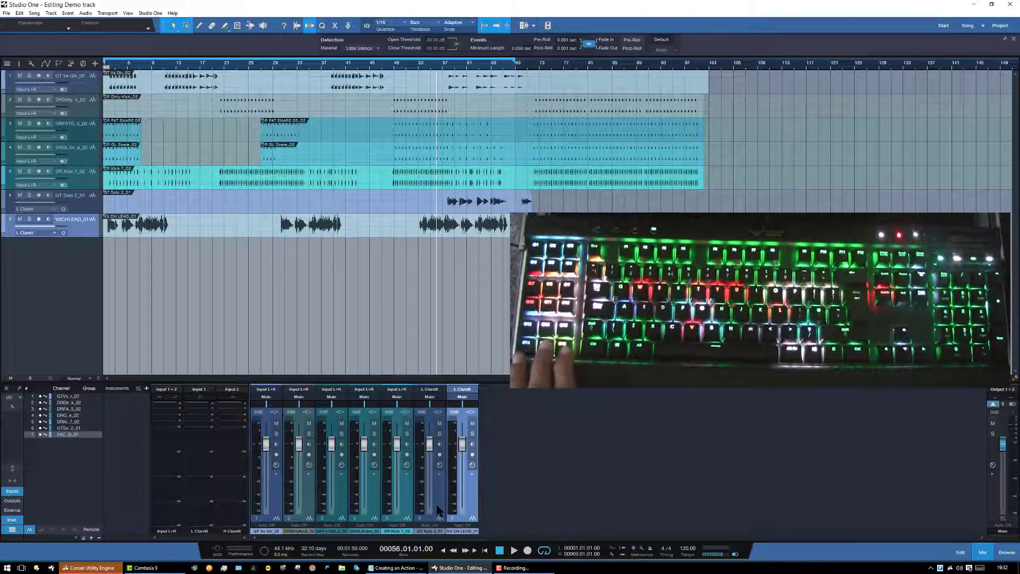
# - Undo the removal of the VCA 1 channel and remove it again with the Remove Channel action
pyautogui.hotkey('ctrl', 'z')
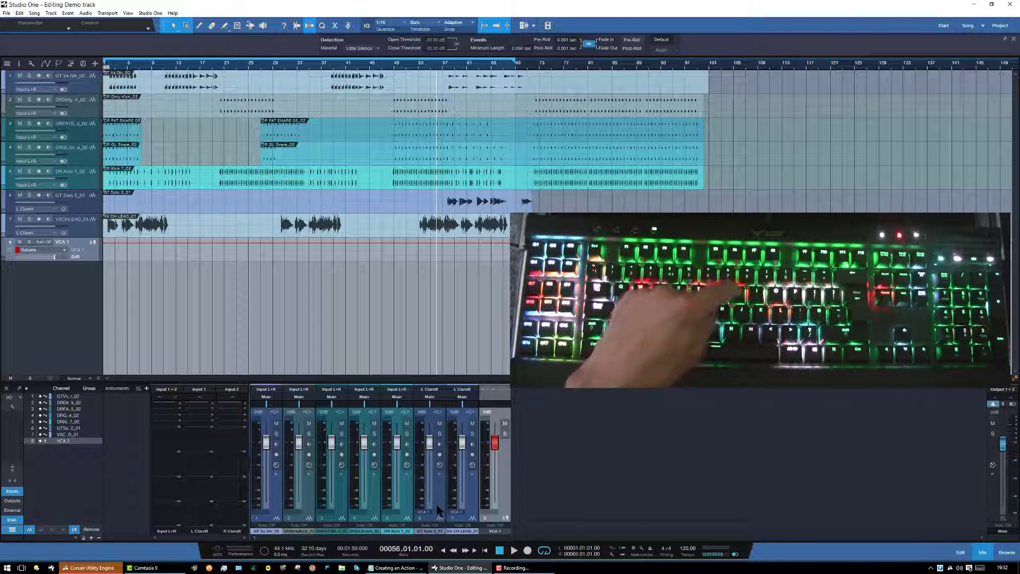
pyautogui.hotkey('ctrl', 'F1')
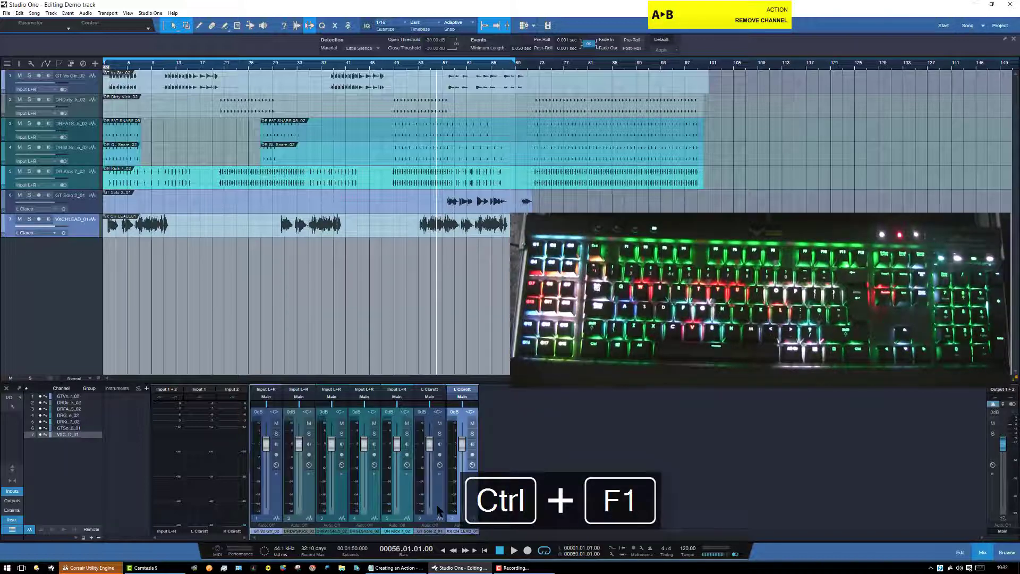